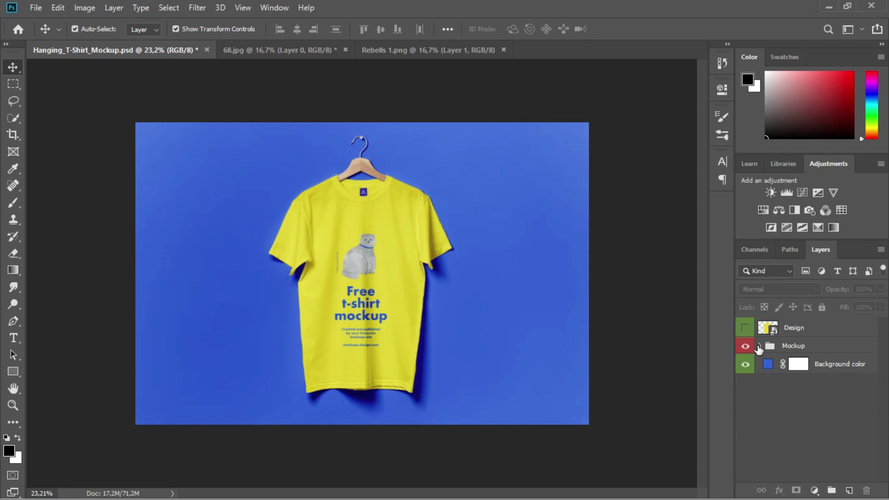
Open the Design smart object for editing as Design1.psb
{"action": "left_click", "coordinate": [770, 366]}
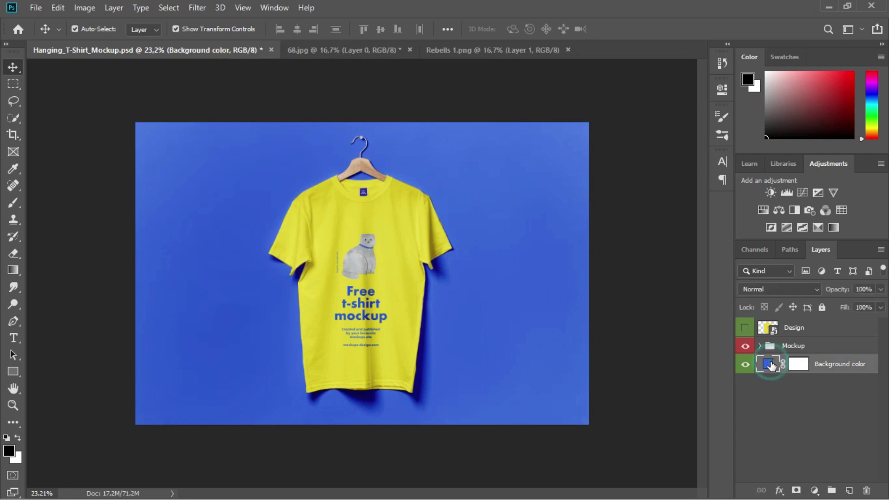
{"action": "double_click", "coordinate": [767, 329]}
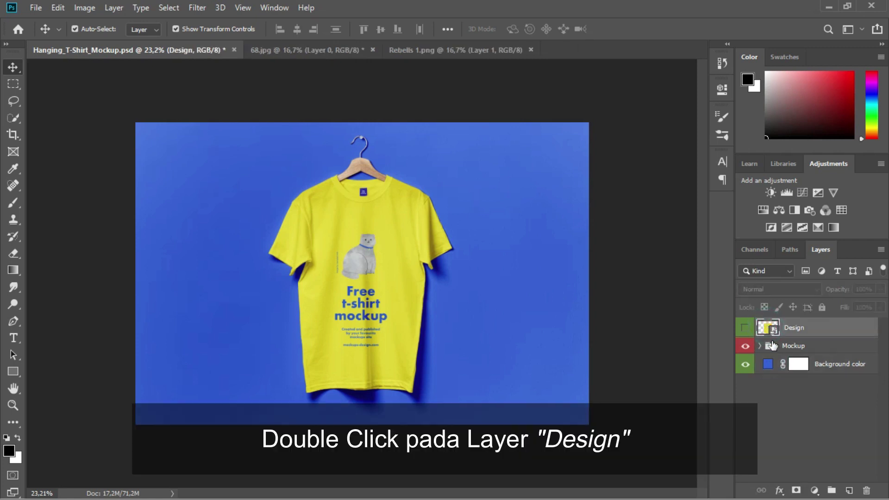
{"action": "double_click", "coordinate": [768, 329]}
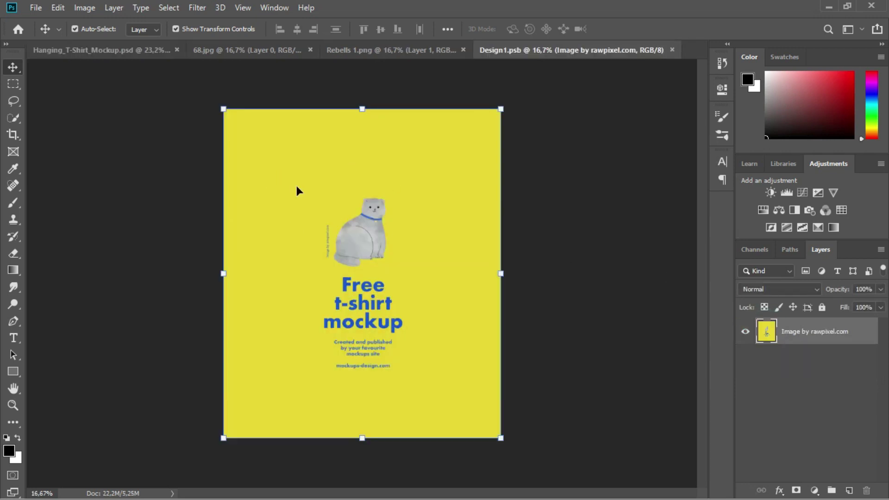
Bring up the 68.jpg Mount Fuji artwork and inspect Layer 0's options
{"action": "left_click", "coordinate": [208, 50]}
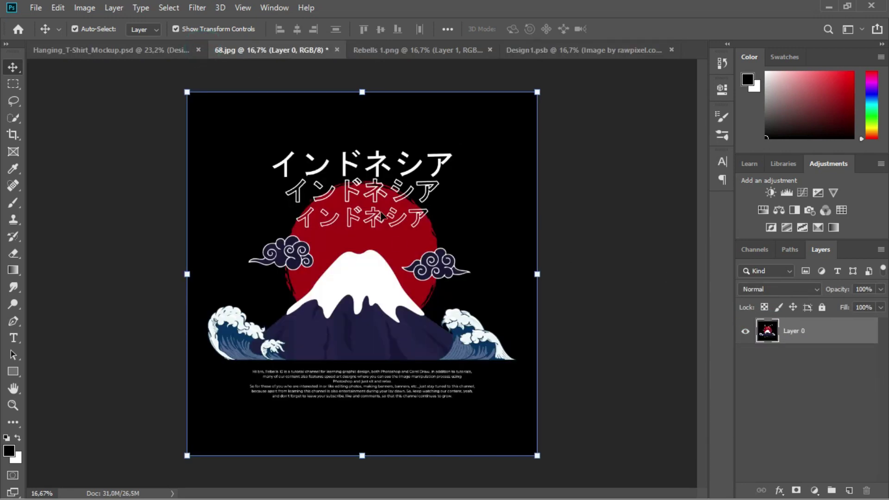
{"action": "right_click", "coordinate": [429, 209]}
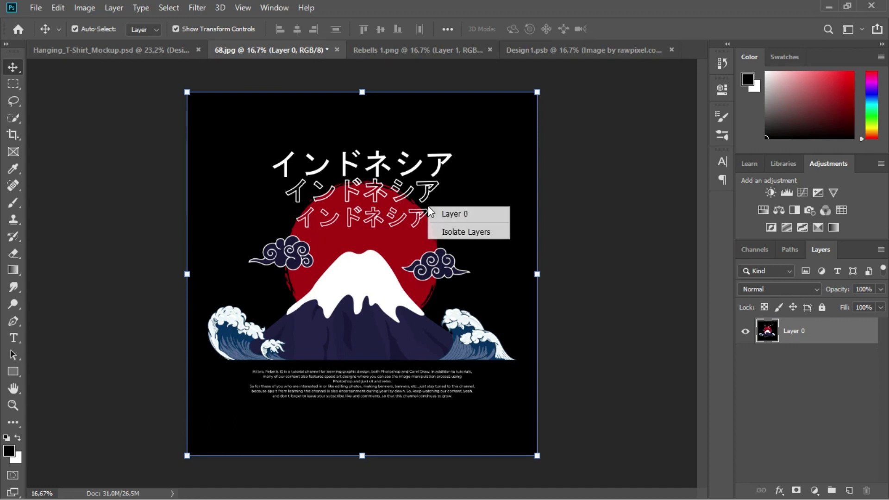
{"action": "left_click", "coordinate": [437, 212]}
{"action": "right_click", "coordinate": [816, 337]}
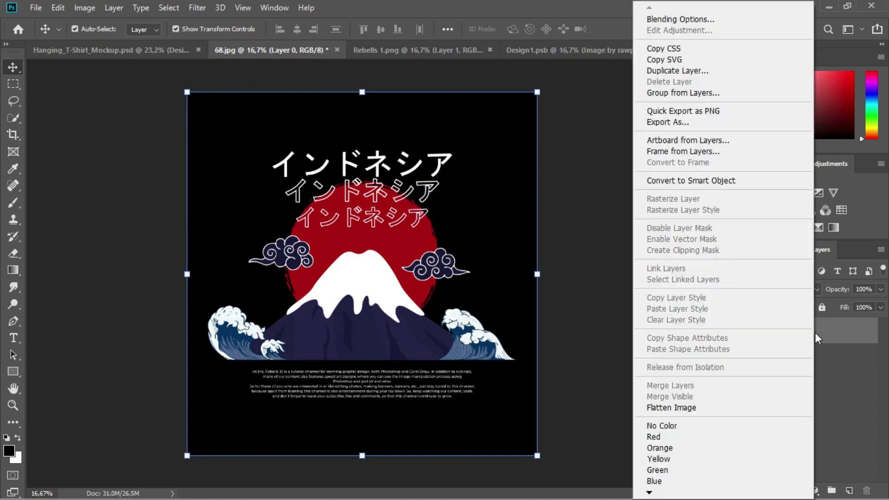
{"action": "left_click", "coordinate": [868, 414]}
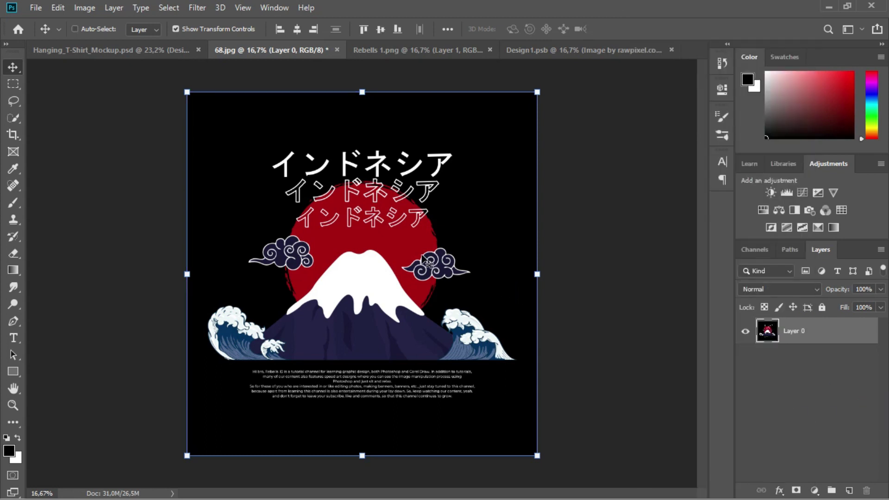
Drag the Fuji artwork into Design1.psb, scale it to 62.33% and centre it
{"action": "mouse_move", "coordinate": [425, 259]}
{"action": "left_mouse_down"}
{"action": "mouse_move", "coordinate": [552, 53]}
{"action": "mouse_move", "coordinate": [446, 234]}
{"action": "mouse_move", "coordinate": [358, 185]}
{"action": "left_mouse_up"}
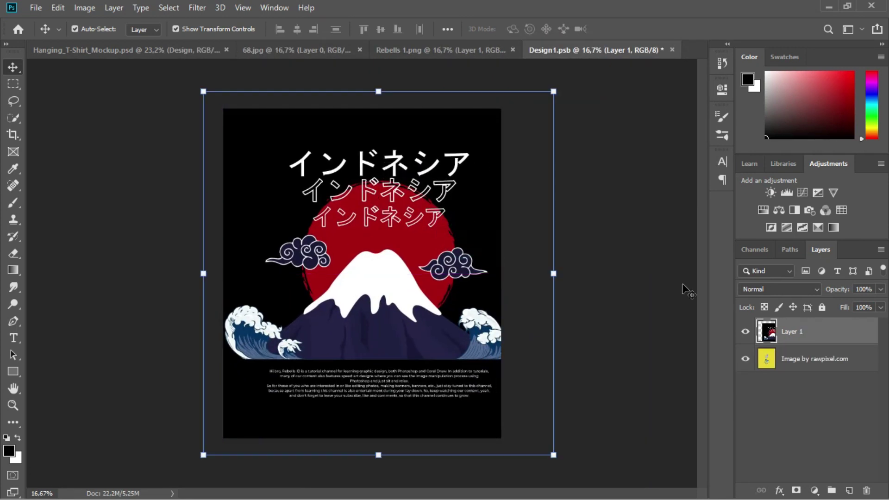
{"action": "left_click_drag", "start_coordinate": [553, 91], "coordinate": [396, 204]}
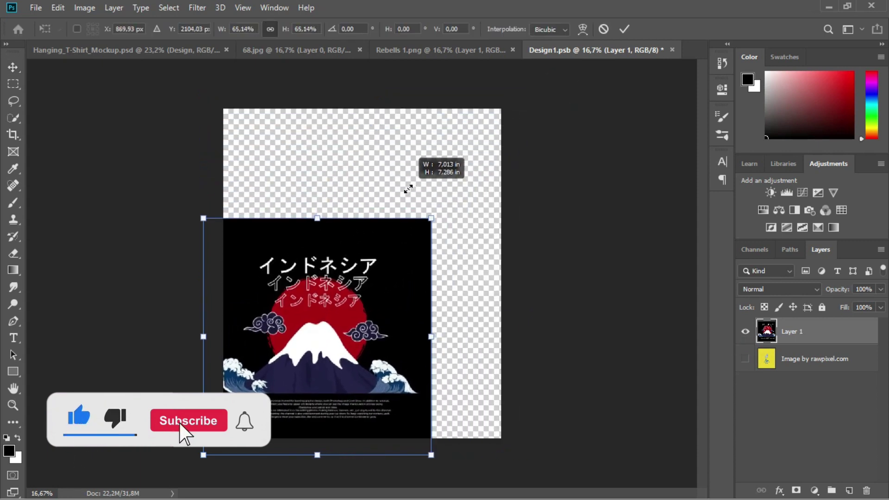
{"action": "left_click_drag", "start_coordinate": [322, 296], "coordinate": [371, 227]}
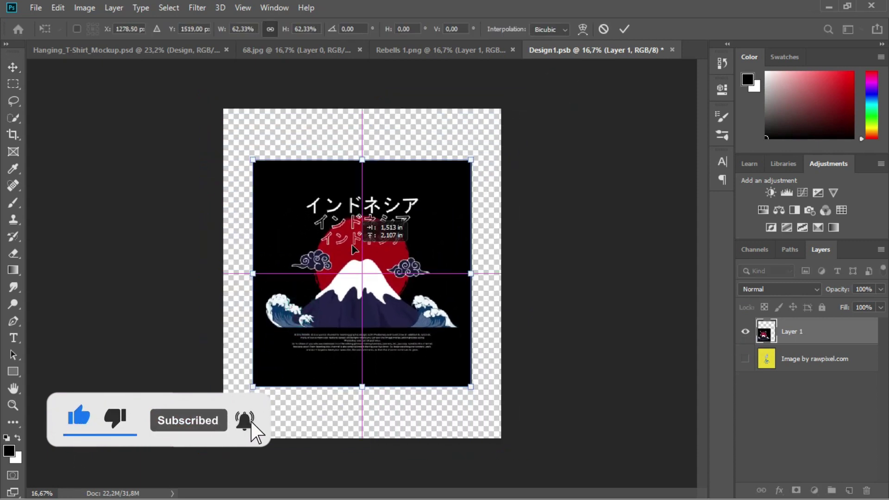
{"action": "left_click", "coordinate": [624, 29]}
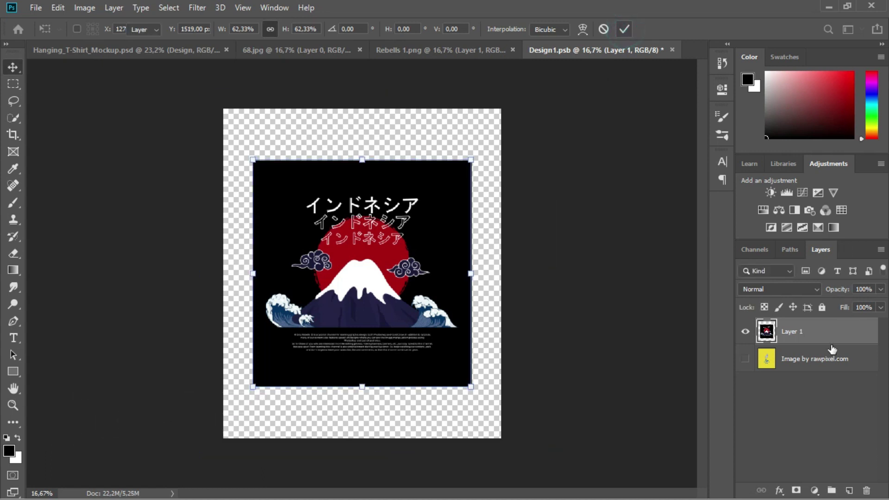
Add a black #000000 Solid Color fill layer below the Fuji artwork
{"action": "left_click", "coordinate": [813, 490]}
{"action": "left_click", "coordinate": [842, 264]}
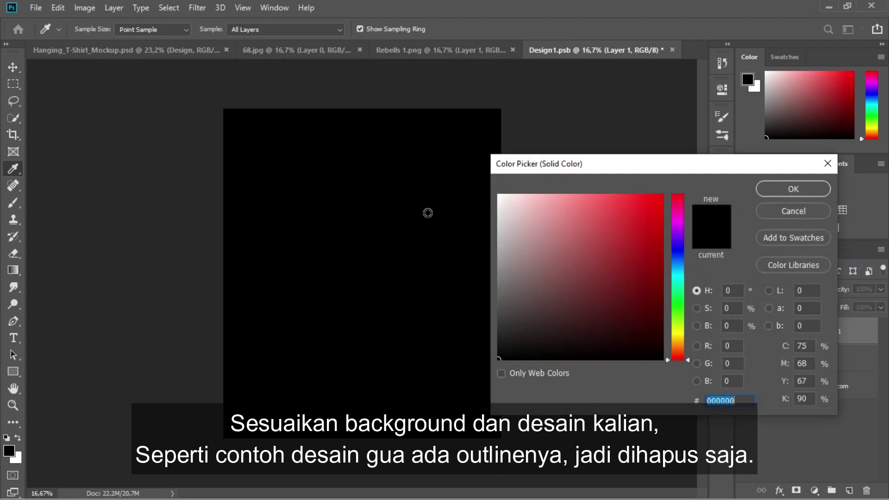
{"action": "left_click", "coordinate": [785, 194]}
{"action": "left_click_drag", "start_coordinate": [829, 330], "coordinate": [829, 392]}
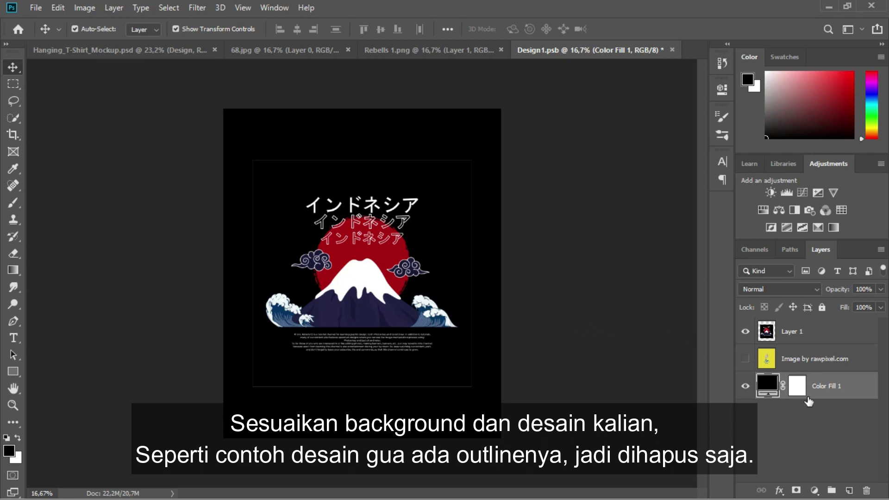
Add a white layer mask to Layer 1 and ready a size-25 brush
{"action": "left_click", "coordinate": [803, 343]}
{"action": "left_click", "coordinate": [796, 490]}
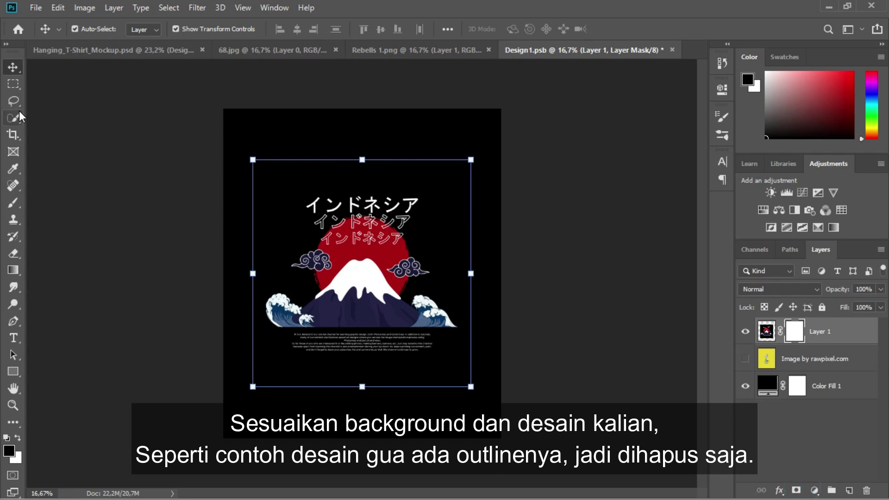
{"action": "left_click", "coordinate": [18, 207]}
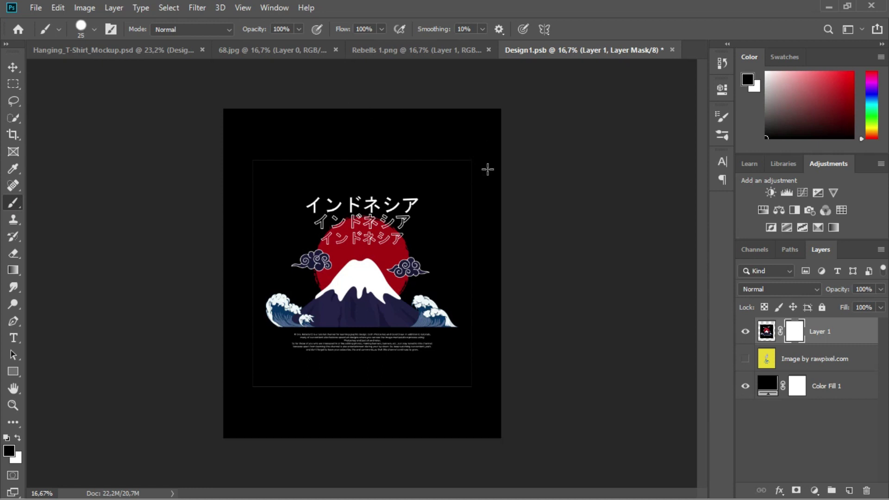
Paint black on Layer 1's mask over the faint top and right border lines
{"action": "left_click_drag", "start_coordinate": [476, 160], "coordinate": [480, 196]}
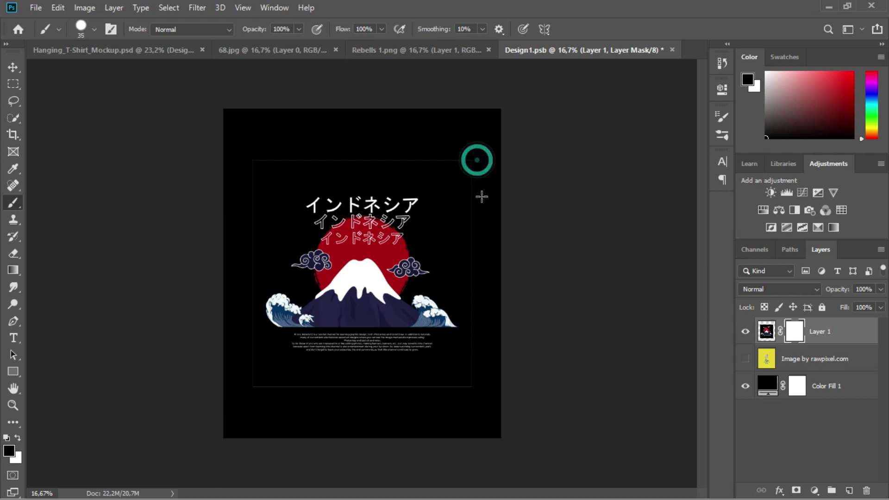
{"action": "left_click_drag", "start_coordinate": [463, 153], "coordinate": [472, 200]}
{"action": "left_click_drag", "start_coordinate": [468, 151], "coordinate": [475, 247]}
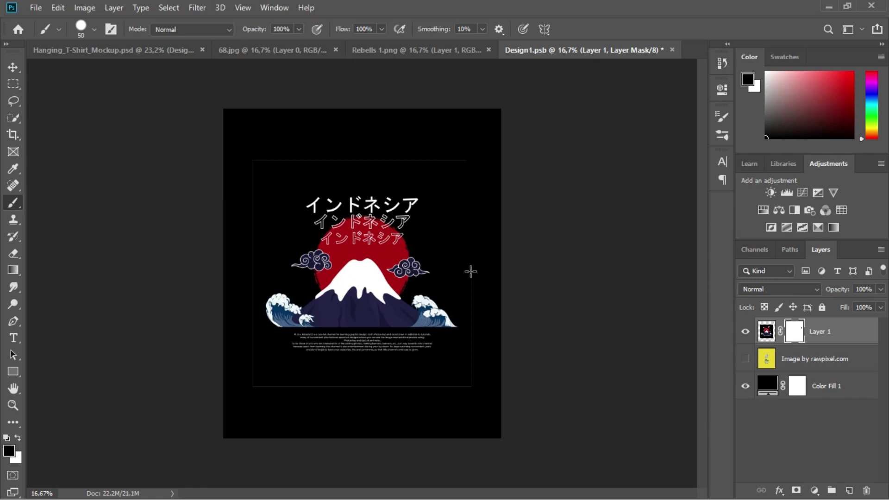
{"action": "left_click_drag", "start_coordinate": [470, 347], "coordinate": [472, 391]}
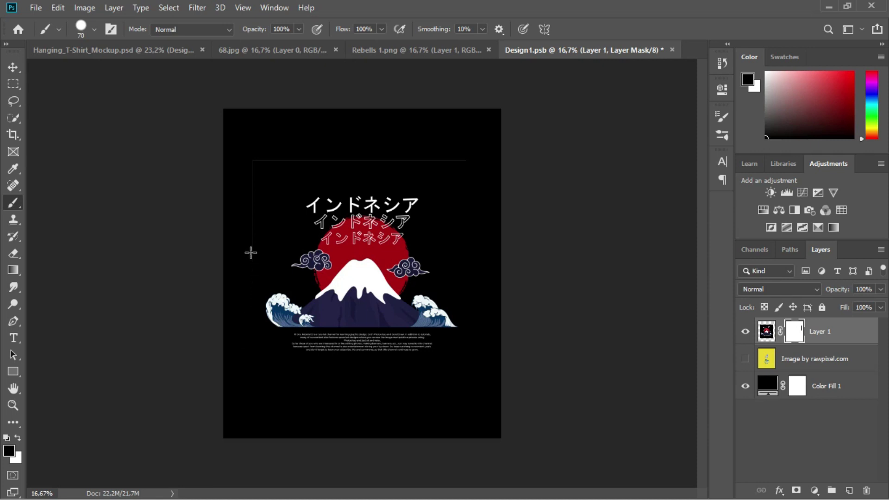
{"action": "left_click_drag", "start_coordinate": [253, 154], "coordinate": [287, 155]}
{"action": "mouse_move", "coordinate": [424, 159]}
{"action": "left_mouse_down"}
{"action": "mouse_move", "coordinate": [493, 159]}
{"action": "mouse_move", "coordinate": [368, 160]}
{"action": "left_mouse_up"}
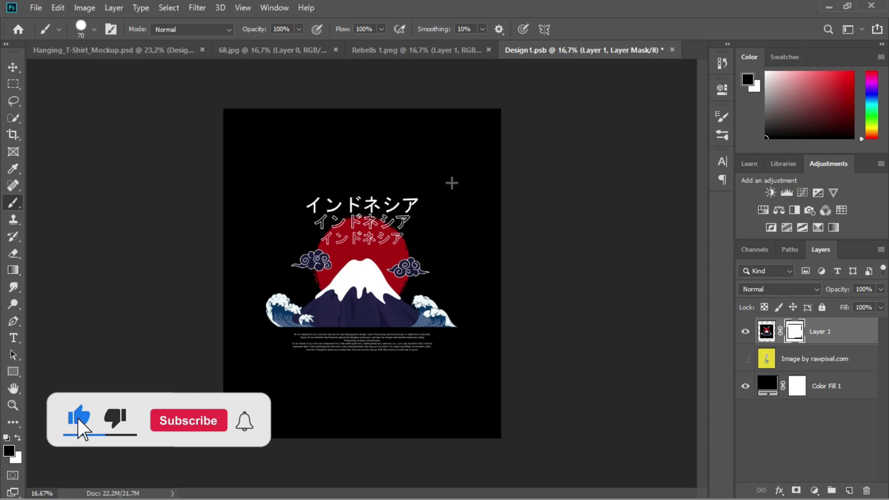
Save and close the Design document, returning to the T-shirt mockup
{"action": "left_click", "coordinate": [803, 430]}
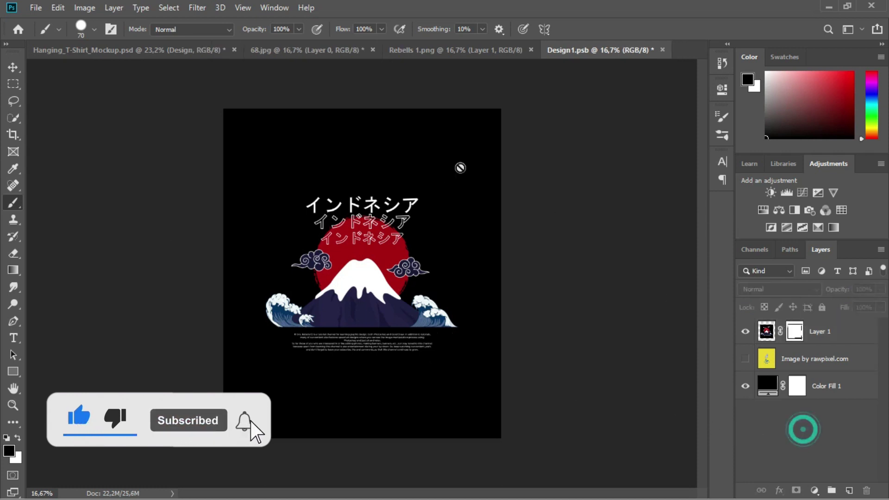
{"action": "key", "text": "v"}
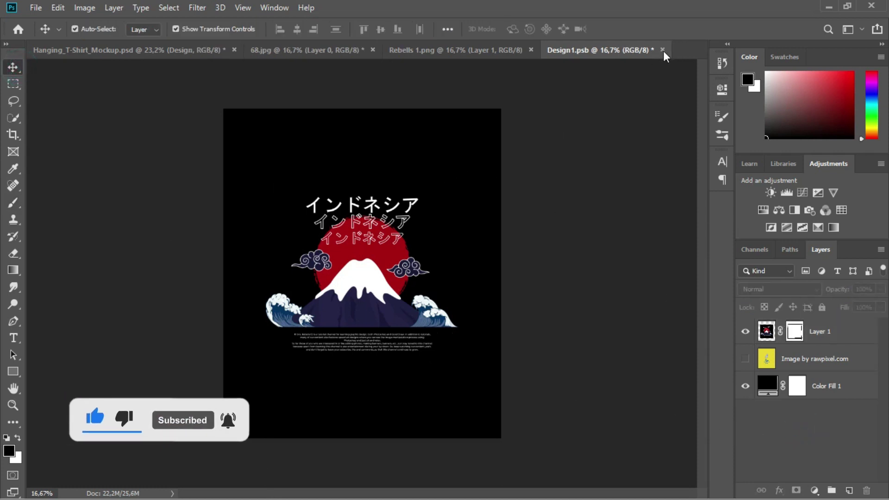
{"action": "left_click", "coordinate": [663, 49]}
{"action": "left_click", "coordinate": [380, 196]}
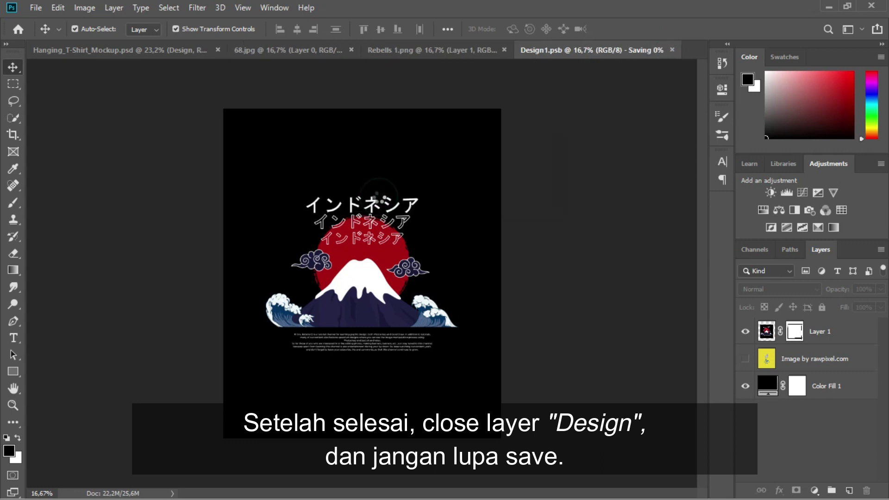
{"action": "left_click", "coordinate": [181, 50]}
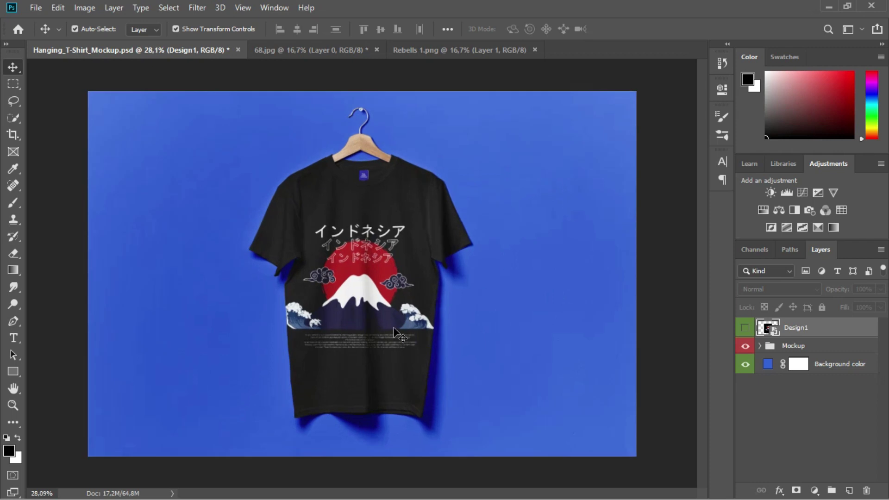
Rescale the Design1 artwork to 76.04%, centre it, and save the smart object
{"action": "scroll", "coordinate": [412, 301], "scroll_direction": "up", "scroll_amount": 3}
{"action": "double_click", "coordinate": [768, 328]}
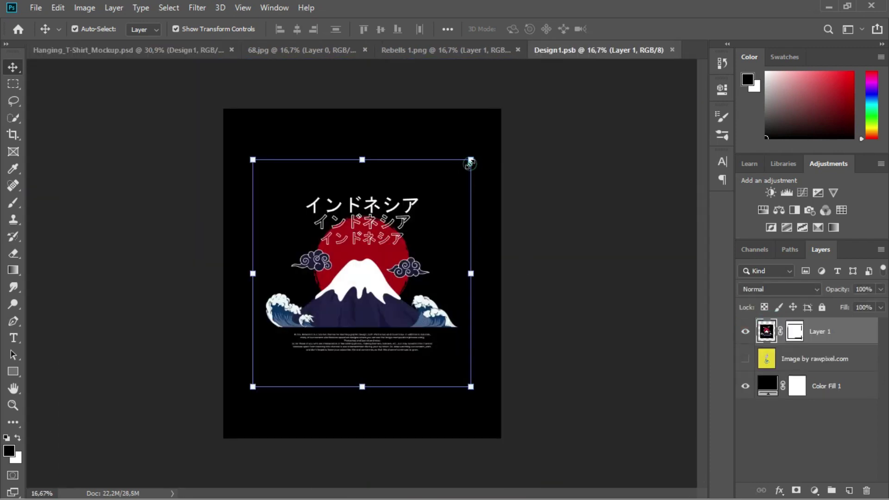
{"action": "left_click_drag", "start_coordinate": [470, 163], "coordinate": [419, 215]}
{"action": "mouse_move", "coordinate": [327, 300]}
{"action": "left_mouse_down"}
{"action": "mouse_move", "coordinate": [365, 273]}
{"action": "mouse_move", "coordinate": [354, 268]}
{"action": "left_mouse_up"}
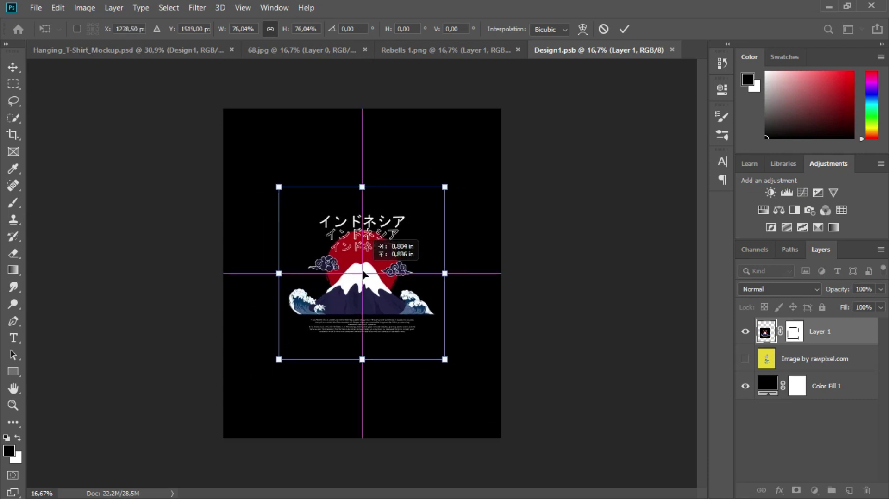
{"action": "left_click", "coordinate": [624, 29]}
{"action": "left_click", "coordinate": [672, 49]}
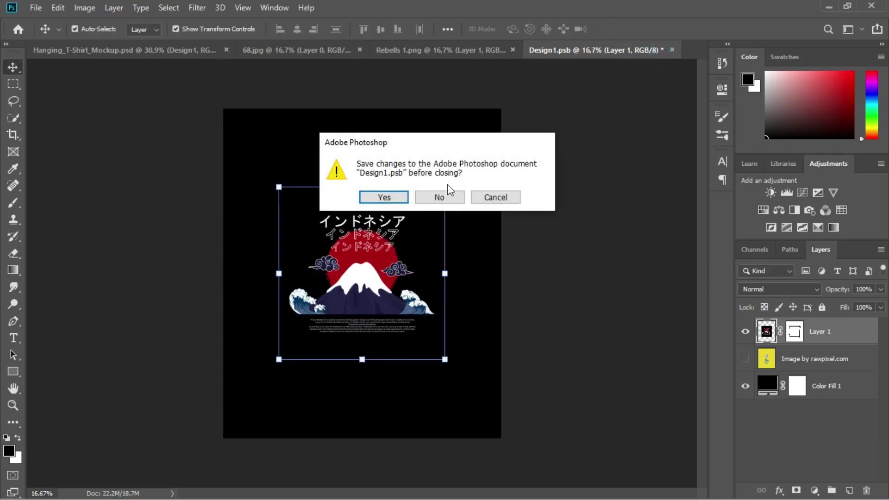
{"action": "left_click", "coordinate": [388, 197]}
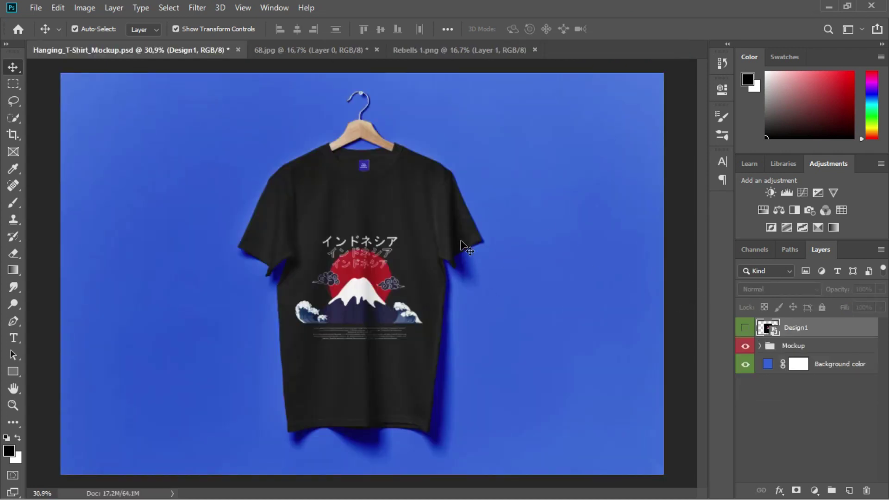
Open the Tag smart object from the Mockup group, dismissing the Missing Fonts warning
{"action": "left_click", "coordinate": [759, 347]}
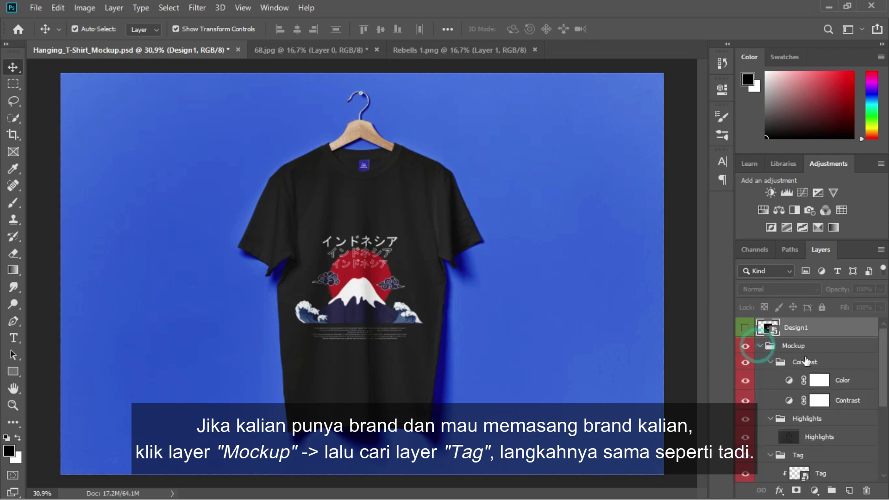
{"action": "scroll", "coordinate": [793, 444], "scroll_direction": "down", "scroll_amount": 2}
{"action": "scroll", "coordinate": [805, 437], "scroll_direction": "down", "scroll_amount": 2}
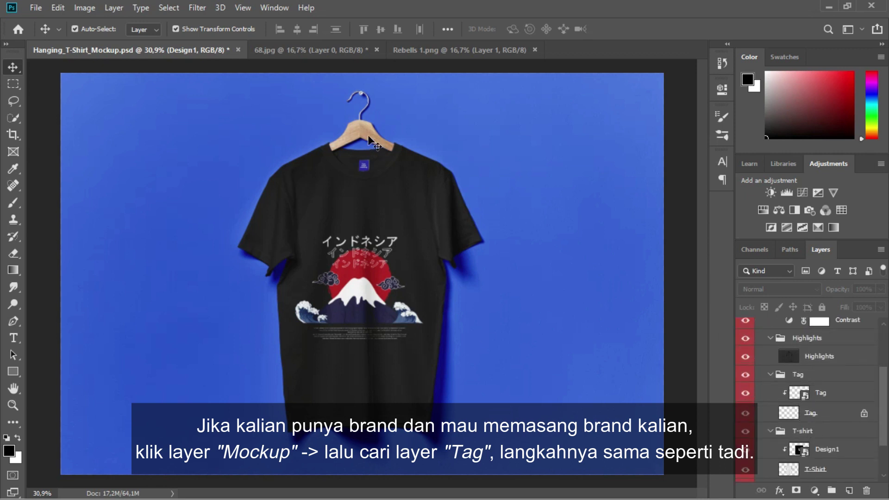
{"action": "scroll", "coordinate": [370, 148], "scroll_direction": "up", "scroll_amount": 5}
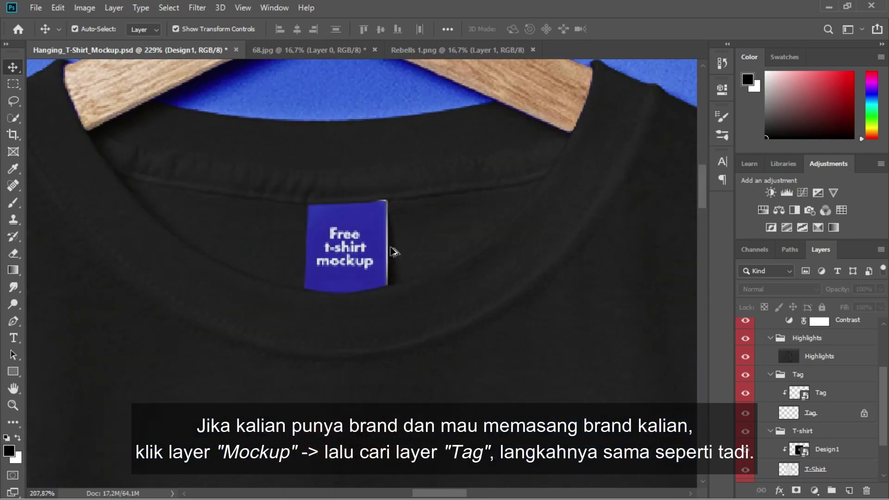
{"action": "scroll", "coordinate": [393, 251], "scroll_direction": "down", "scroll_amount": 2}
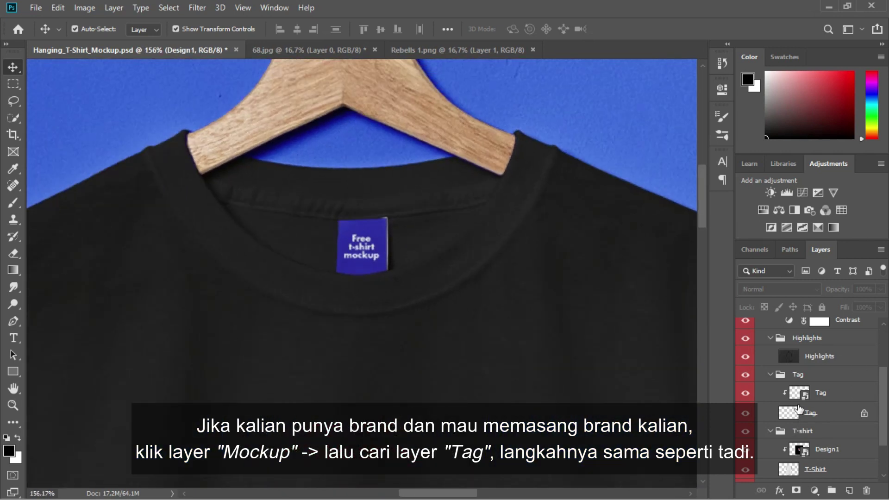
{"action": "double_click", "coordinate": [800, 393]}
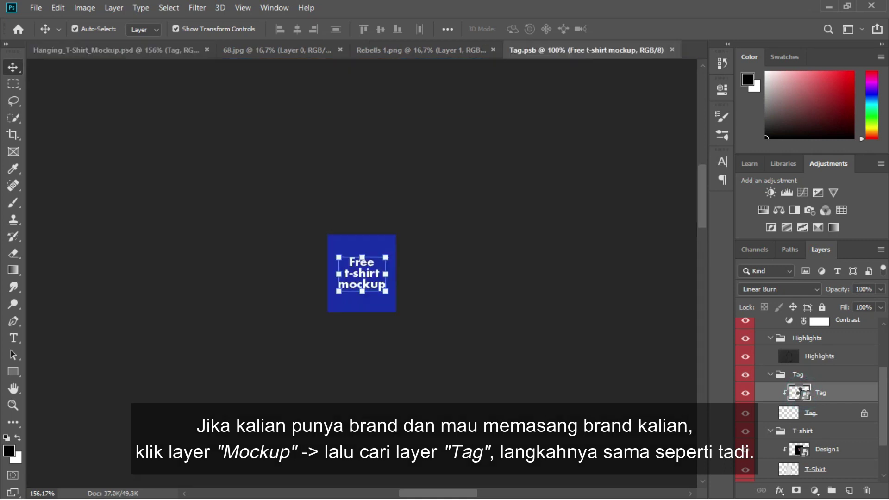
{"action": "left_click", "coordinate": [571, 295]}
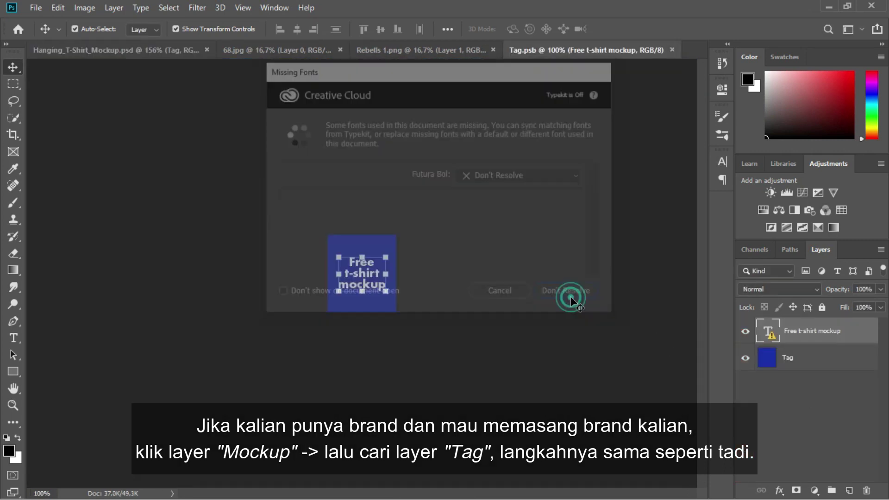
Hide the Free t-shirt mockup text and cover the tag with a black Color Fill layer
{"action": "left_click", "coordinate": [746, 333]}
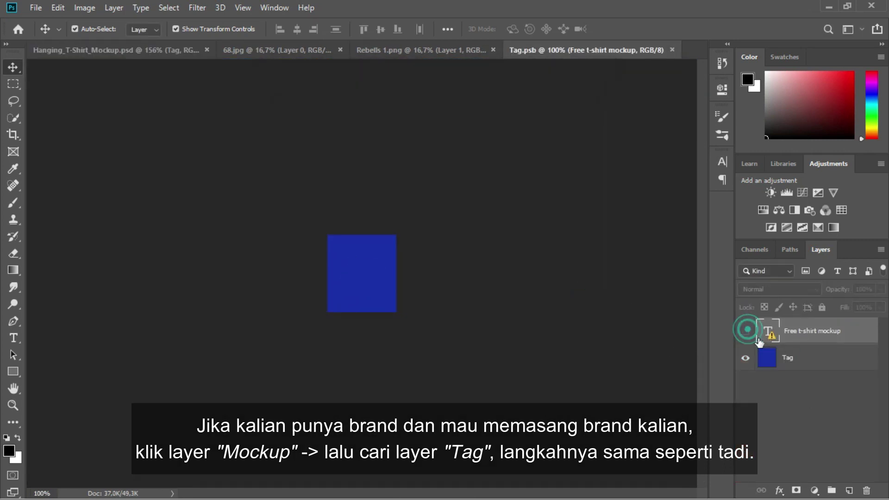
{"action": "left_click", "coordinate": [776, 365]}
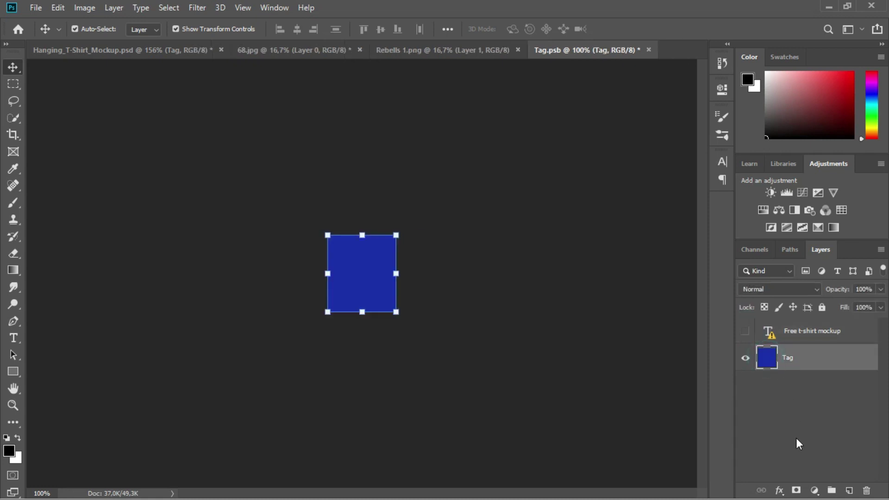
{"action": "left_click", "coordinate": [816, 490]}
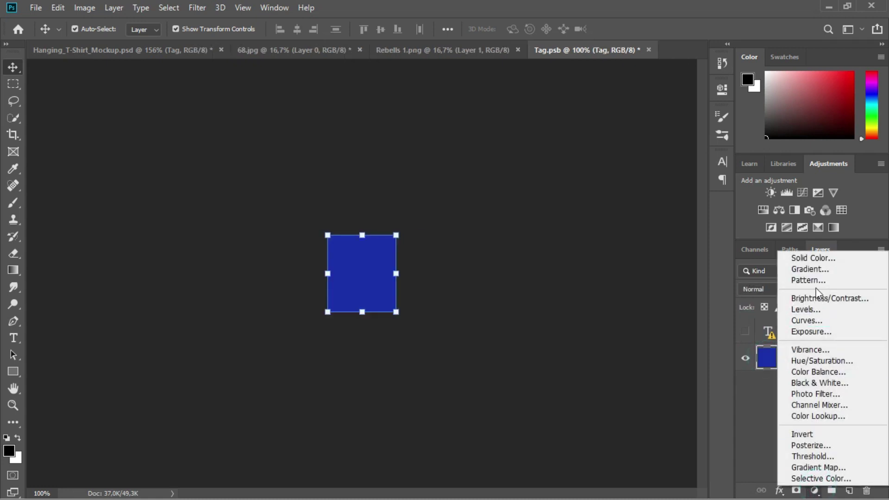
{"action": "left_click", "coordinate": [818, 261]}
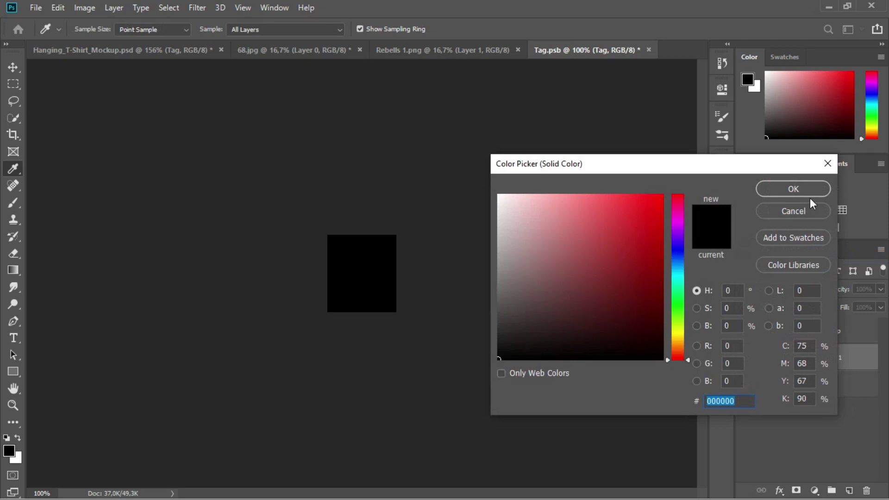
{"action": "left_click", "coordinate": [796, 190]}
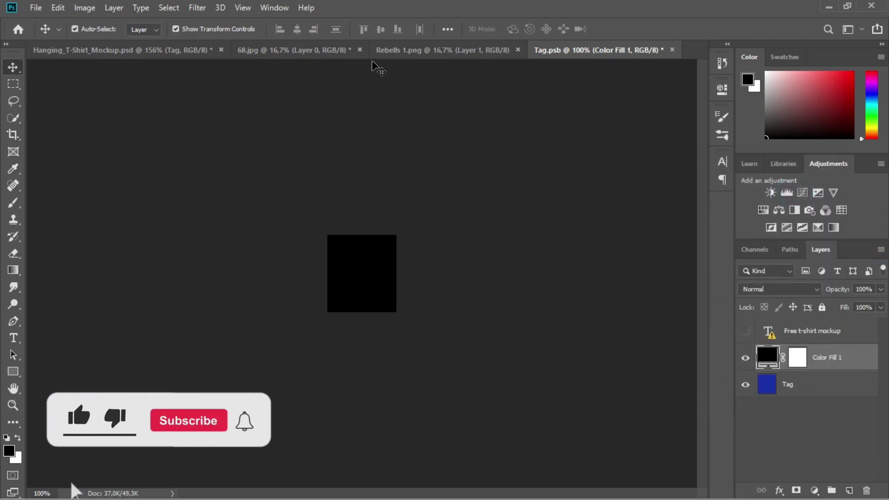
Bring the Rebells ID logo into Tag.psb as a new layer
{"action": "left_click", "coordinate": [415, 50]}
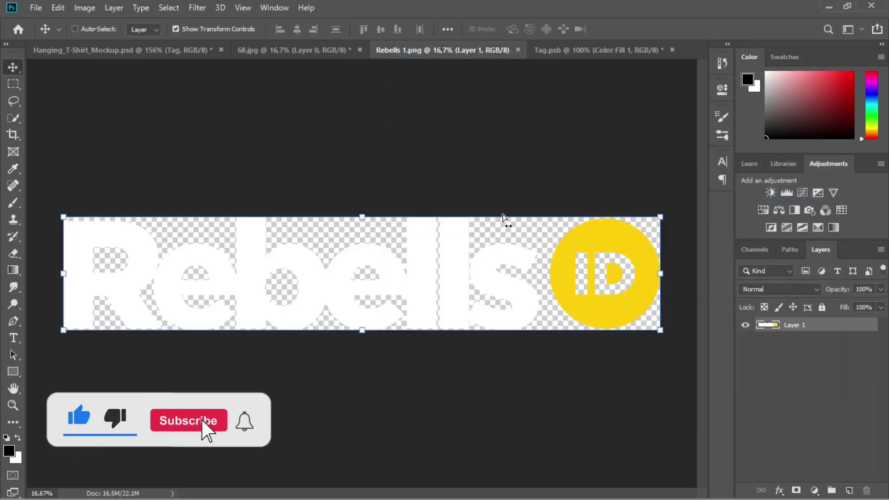
{"action": "left_click", "coordinate": [569, 50]}
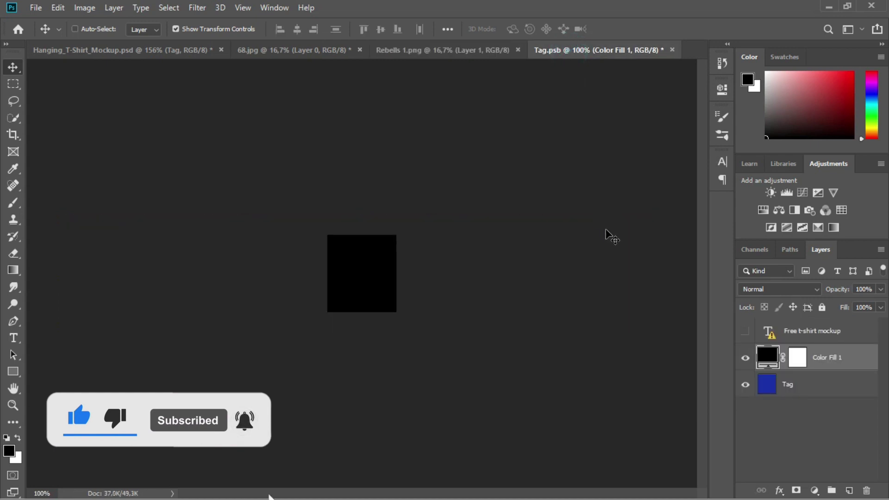
{"action": "left_click_drag", "start_coordinate": [606, 230], "coordinate": [606, 233]}
{"action": "left_click", "coordinate": [418, 252], "text": "ctrl"}
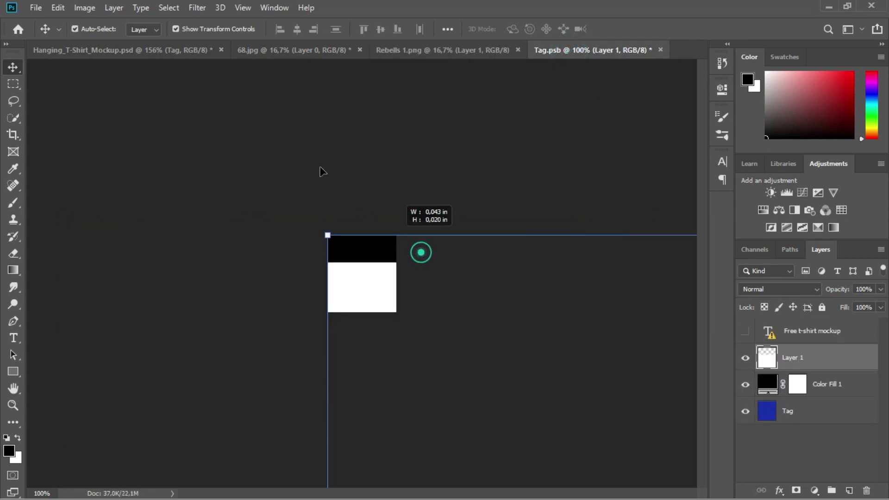
{"action": "scroll", "coordinate": [405, 218], "scroll_direction": "down", "scroll_amount": 3}
{"action": "scroll", "coordinate": [430, 192], "scroll_direction": "down", "scroll_amount": 3}
{"action": "scroll", "coordinate": [486, 204], "scroll_direction": "down", "scroll_amount": 2}
{"action": "scroll", "coordinate": [533, 232], "scroll_direction": "down", "scroll_amount": 2}
Shrink the Rebells logo and move it onto the black tag
{"action": "left_click_drag", "start_coordinate": [628, 271], "coordinate": [378, 323]}
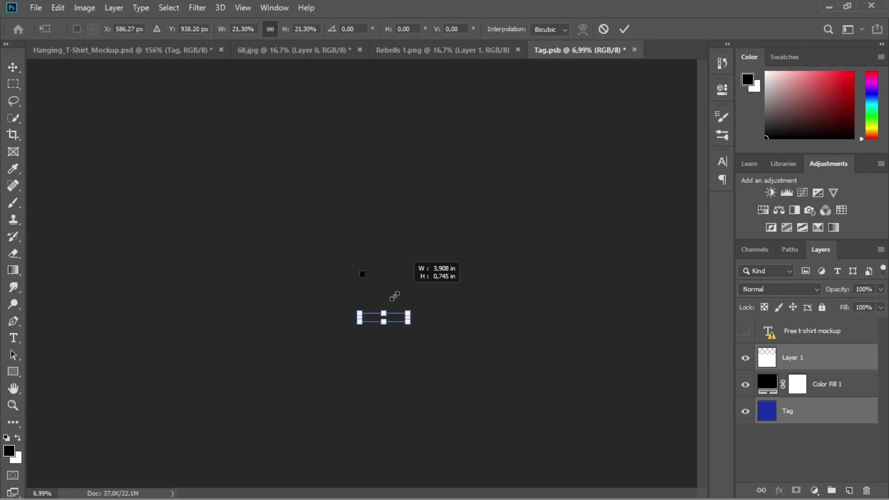
{"action": "scroll", "coordinate": [378, 323], "scroll_direction": "up", "scroll_amount": 2}
{"action": "scroll", "coordinate": [384, 342], "scroll_direction": "up", "scroll_amount": 1}
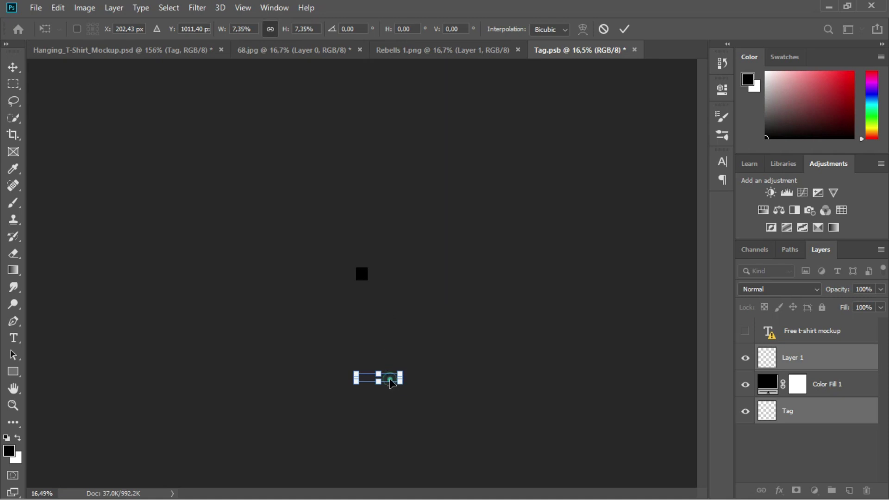
{"action": "left_click_drag", "start_coordinate": [390, 382], "coordinate": [371, 271]}
{"action": "scroll", "coordinate": [370, 270], "scroll_direction": "up", "scroll_amount": 2}
{"action": "scroll", "coordinate": [377, 276], "scroll_direction": "up", "scroll_amount": 3}
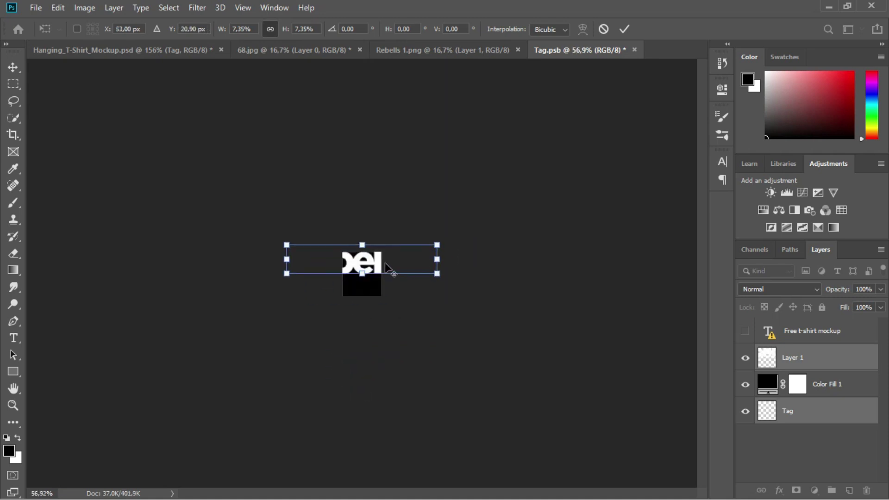
{"action": "scroll", "coordinate": [389, 260], "scroll_direction": "up", "scroll_amount": 3}
{"action": "scroll", "coordinate": [392, 254], "scroll_direction": "up", "scroll_amount": 2}
Scale the logo further to 1.59% and centre it on the tag
{"action": "left_click", "coordinate": [618, 176]}
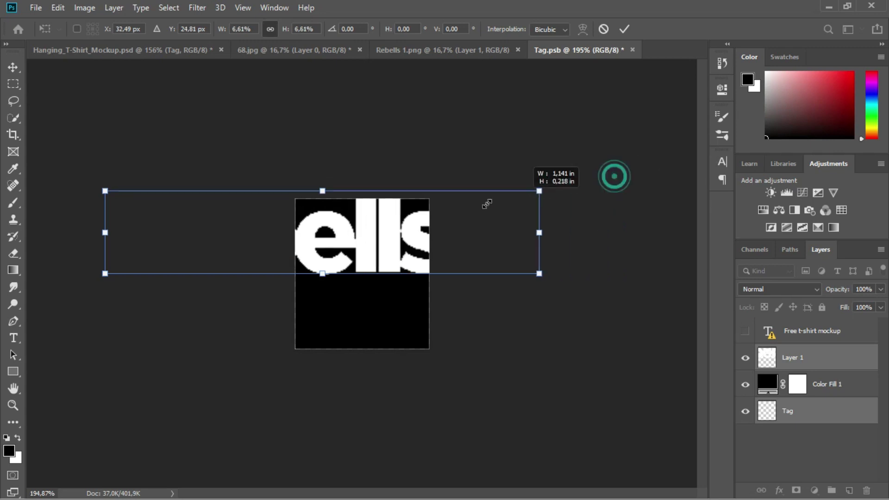
{"action": "left_click_drag", "start_coordinate": [618, 176], "coordinate": [262, 243]}
{"action": "mouse_move", "coordinate": [208, 256]}
{"action": "left_mouse_down"}
{"action": "mouse_move", "coordinate": [419, 258]}
{"action": "mouse_move", "coordinate": [412, 253]}
{"action": "mouse_move", "coordinate": [397, 273]}
{"action": "left_mouse_up"}
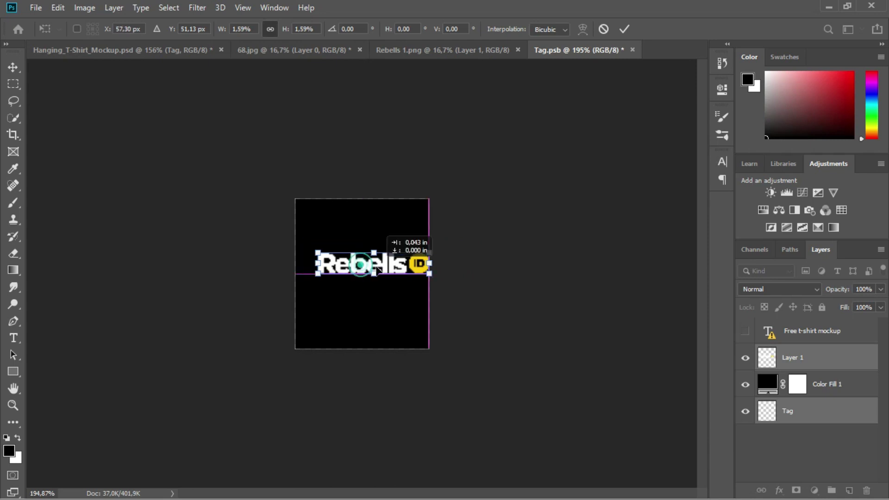
{"action": "left_click", "coordinate": [624, 29]}
{"action": "scroll", "coordinate": [381, 285], "scroll_direction": "up", "scroll_amount": 2}
{"action": "scroll", "coordinate": [381, 285], "scroll_direction": "down", "scroll_amount": 2}
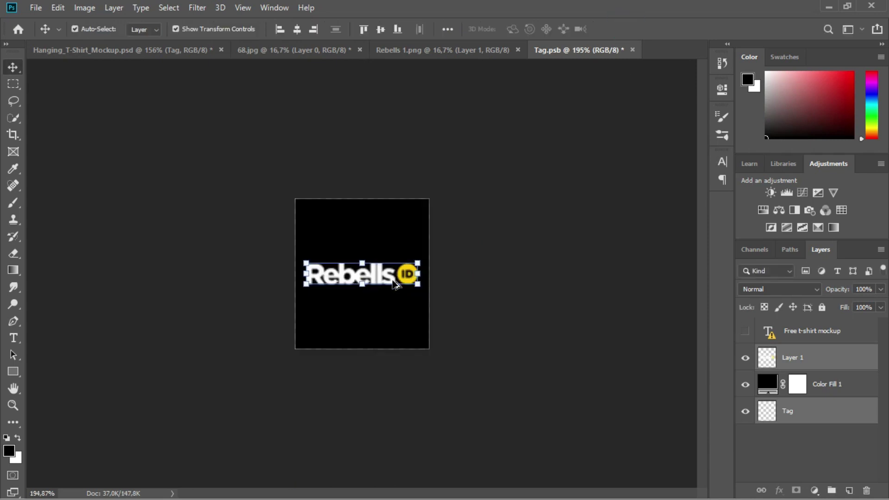
{"action": "scroll", "coordinate": [381, 286], "scroll_direction": "down", "scroll_amount": 1}
Save and close Tag.psb, returning to Hanging_T-Shirt_Mockup.psd
{"action": "left_click", "coordinate": [633, 50]}
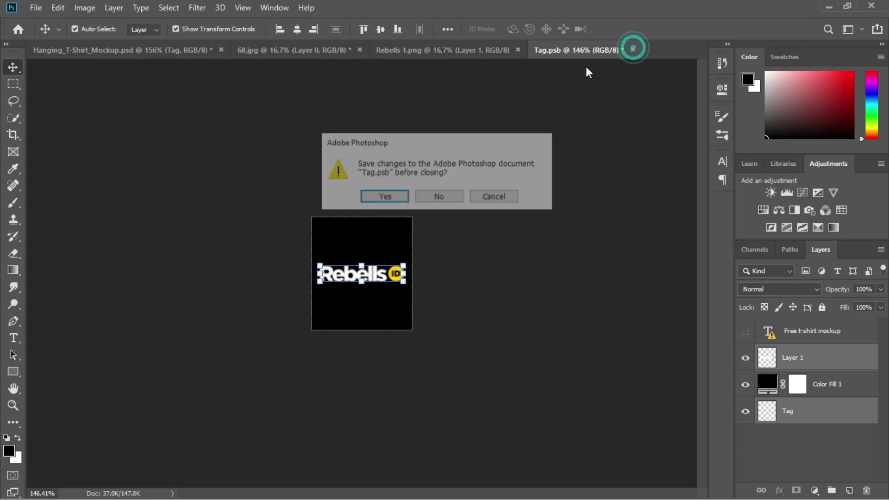
{"action": "left_click", "coordinate": [386, 194]}
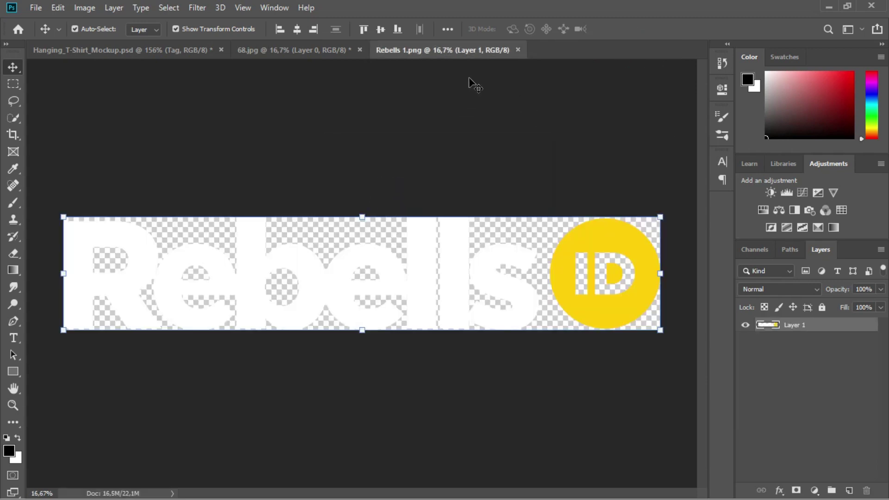
{"action": "left_click", "coordinate": [121, 50]}
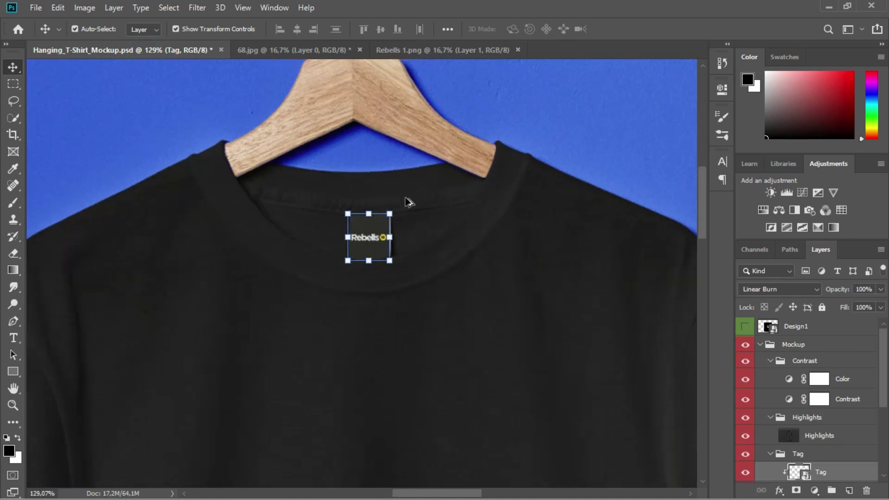
{"action": "scroll", "coordinate": [370, 243], "scroll_direction": "up", "scroll_amount": 2}
{"action": "scroll", "coordinate": [387, 211], "scroll_direction": "down", "scroll_amount": 6}
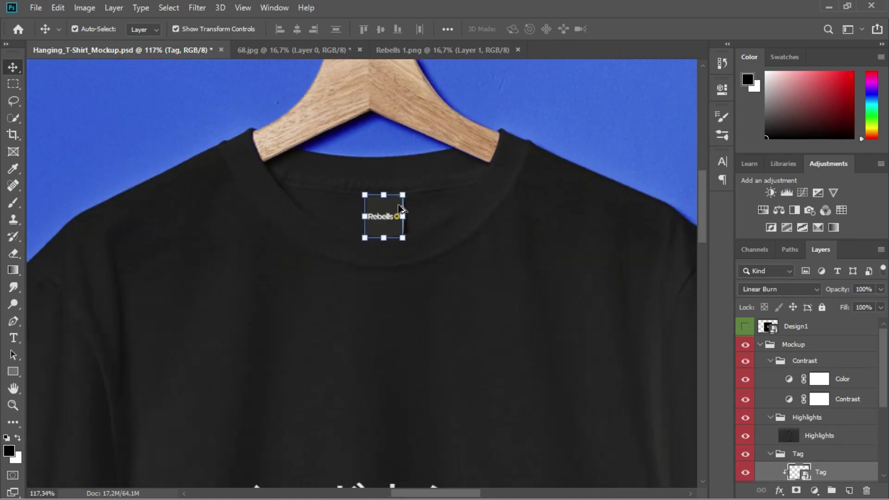
{"action": "scroll", "coordinate": [397, 204], "scroll_direction": "down", "scroll_amount": 2}
{"action": "scroll", "coordinate": [398, 222], "scroll_direction": "down", "scroll_amount": 4}
{"action": "scroll", "coordinate": [401, 238], "scroll_direction": "down", "scroll_amount": 3}
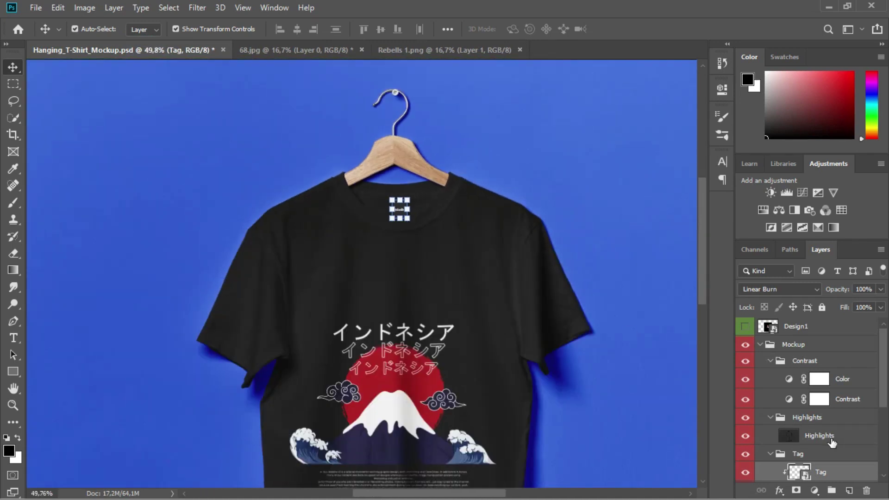
Select the Highlights layer and scroll down the Layers panel
{"action": "left_click", "coordinate": [870, 437]}
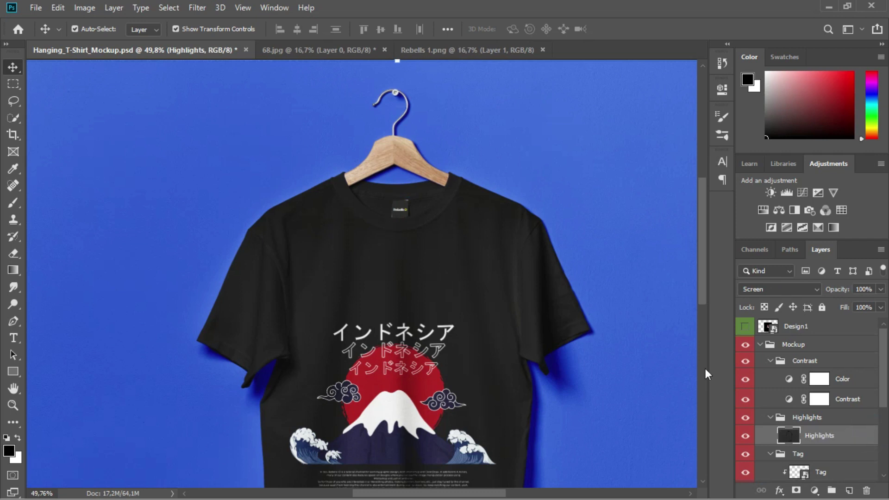
{"action": "scroll", "coordinate": [334, 329], "scroll_direction": "down", "scroll_amount": 2}
{"action": "scroll", "coordinate": [417, 250], "scroll_direction": "down", "scroll_amount": 2}
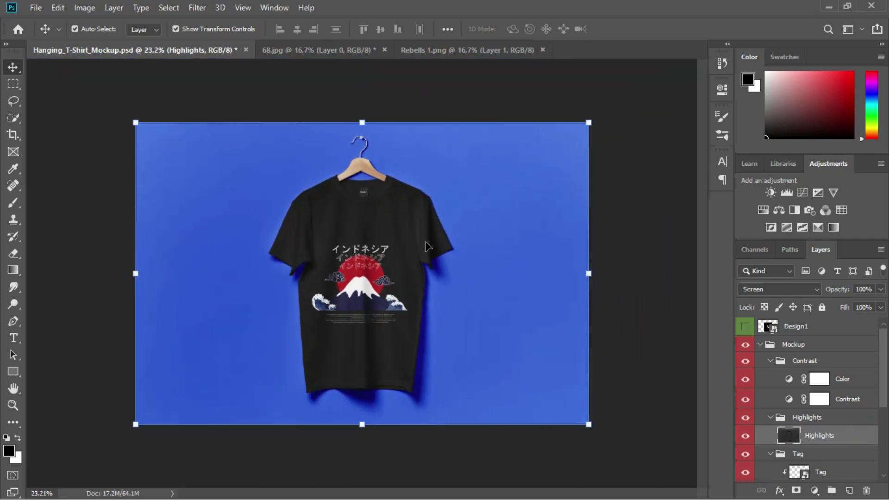
{"action": "scroll", "coordinate": [783, 408], "scroll_direction": "down", "scroll_amount": 3}
{"action": "scroll", "coordinate": [778, 439], "scroll_direction": "down", "scroll_amount": 2}
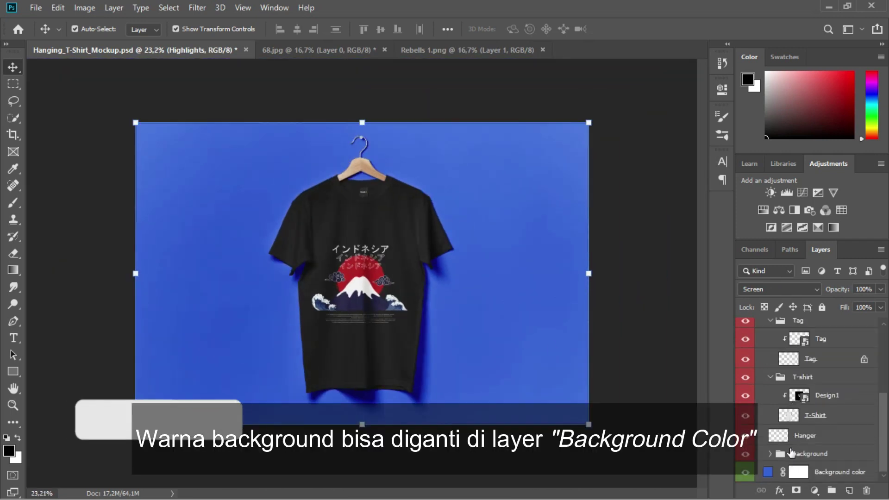
Open the Background color fill's Color Picker and try several blue shades
{"action": "left_click", "coordinate": [766, 474]}
{"action": "double_click", "coordinate": [766, 473]}
{"action": "left_click", "coordinate": [614, 283]}
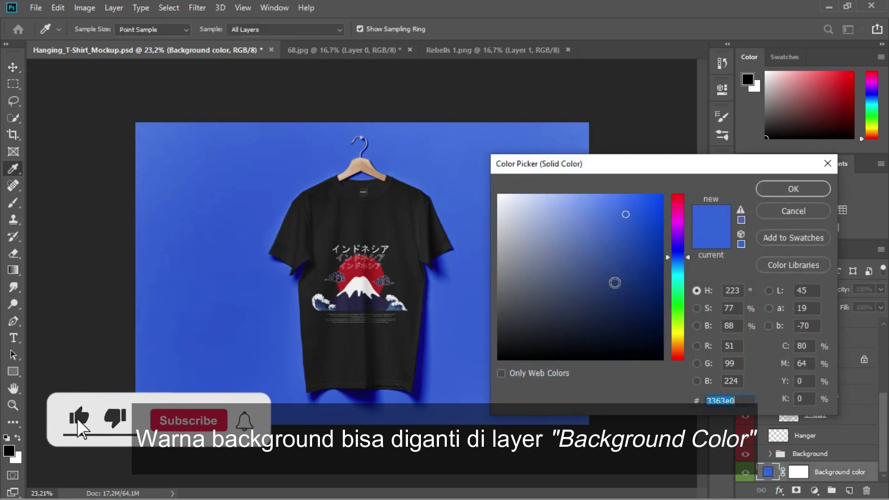
{"action": "left_click", "coordinate": [583, 239]}
{"action": "left_click", "coordinate": [641, 245]}
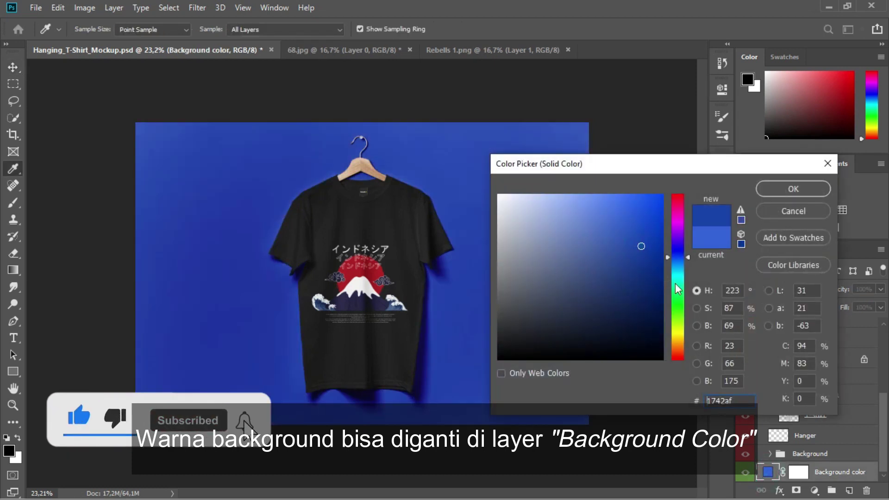
{"action": "left_click", "coordinate": [676, 284]}
Shift the hue to orange and set the background to deep orange #b8750c
{"action": "left_click_drag", "start_coordinate": [676, 294], "coordinate": [677, 343]}
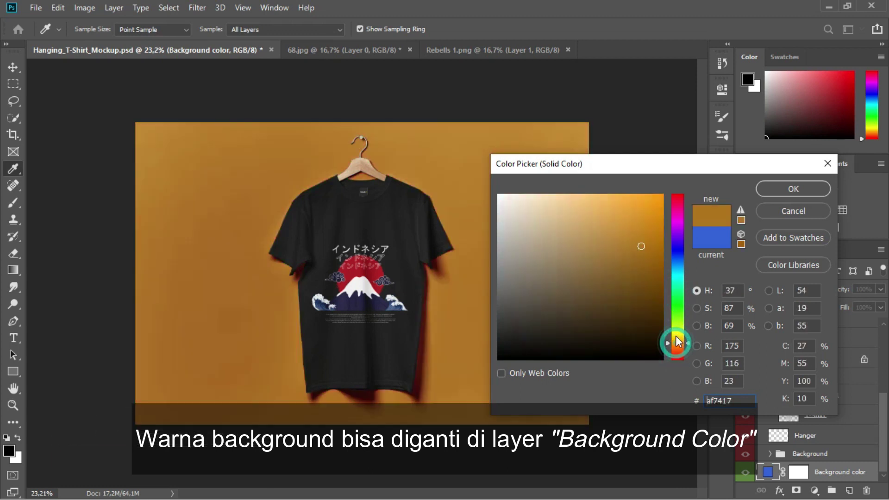
{"action": "left_click", "coordinate": [638, 291]}
{"action": "left_click", "coordinate": [637, 260]}
{"action": "left_click", "coordinate": [627, 259]}
{"action": "left_click", "coordinate": [635, 240]}
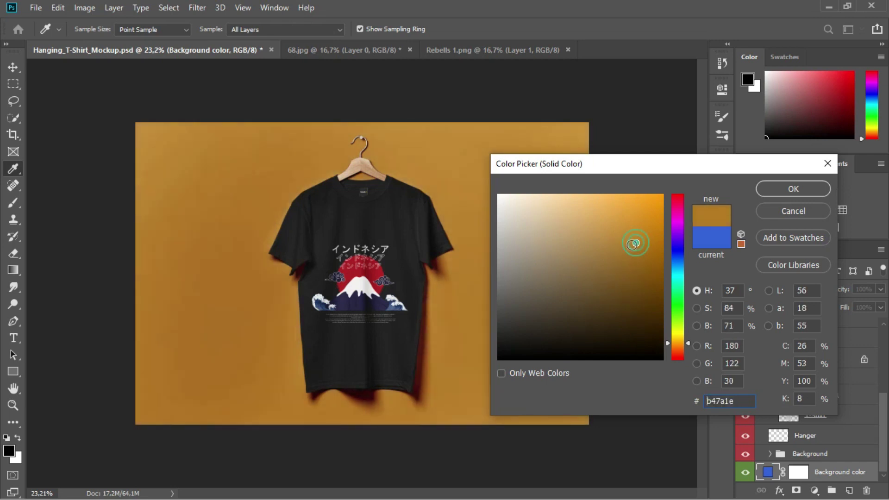
{"action": "left_click", "coordinate": [631, 239]}
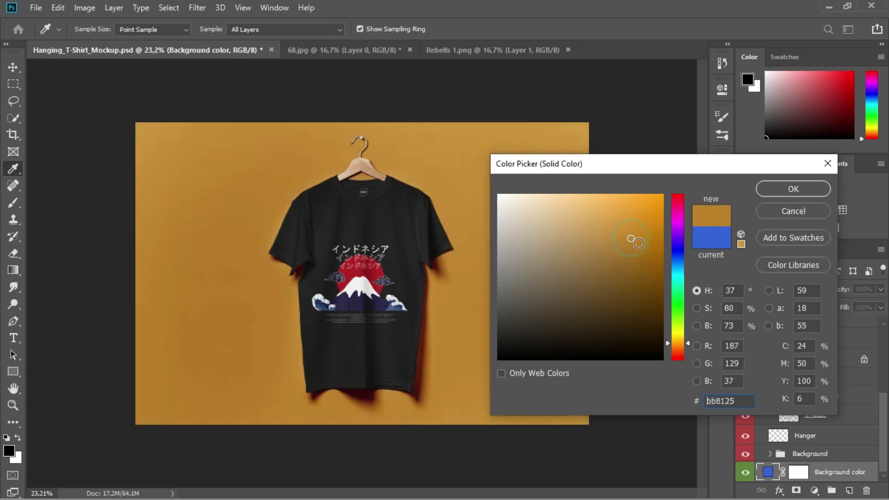
{"action": "left_click", "coordinate": [646, 245]}
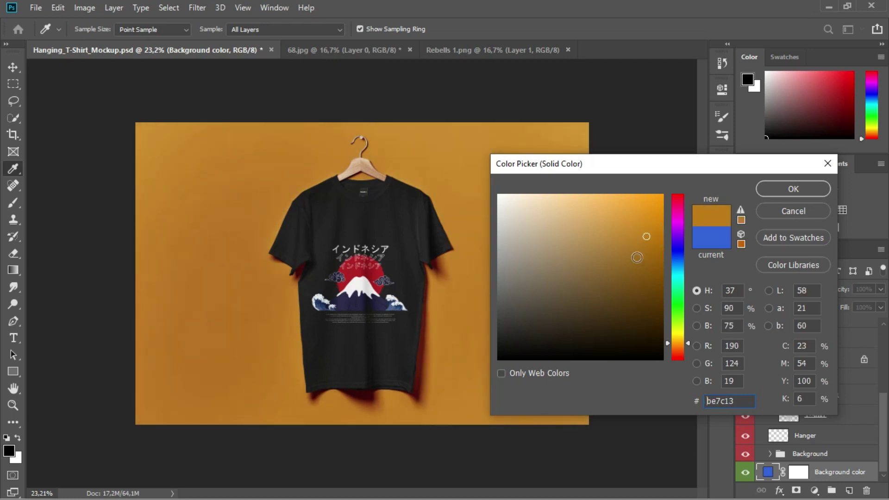
{"action": "left_click", "coordinate": [643, 258]}
{"action": "left_click", "coordinate": [646, 245]}
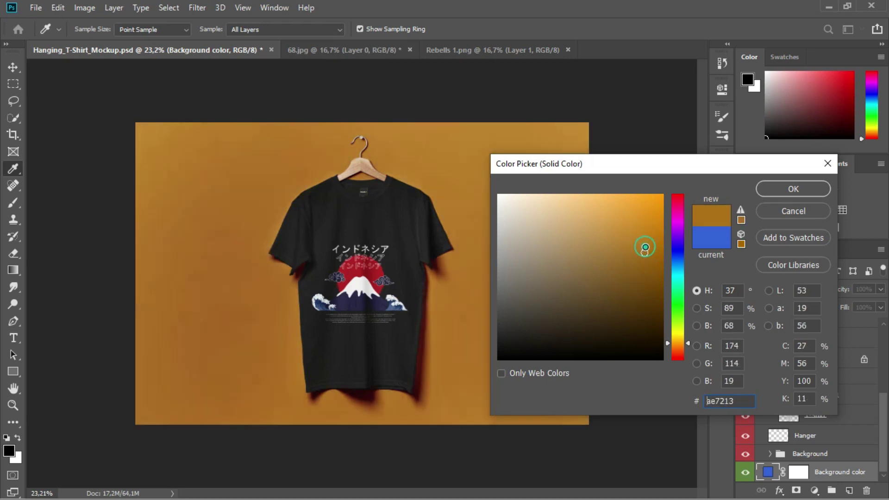
{"action": "left_click", "coordinate": [652, 240]}
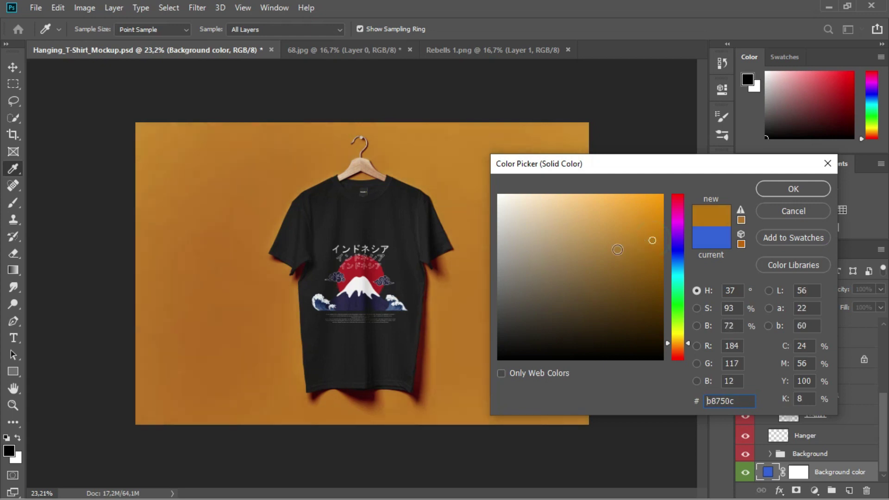
{"action": "left_click", "coordinate": [769, 194]}
{"action": "key", "text": "v"}
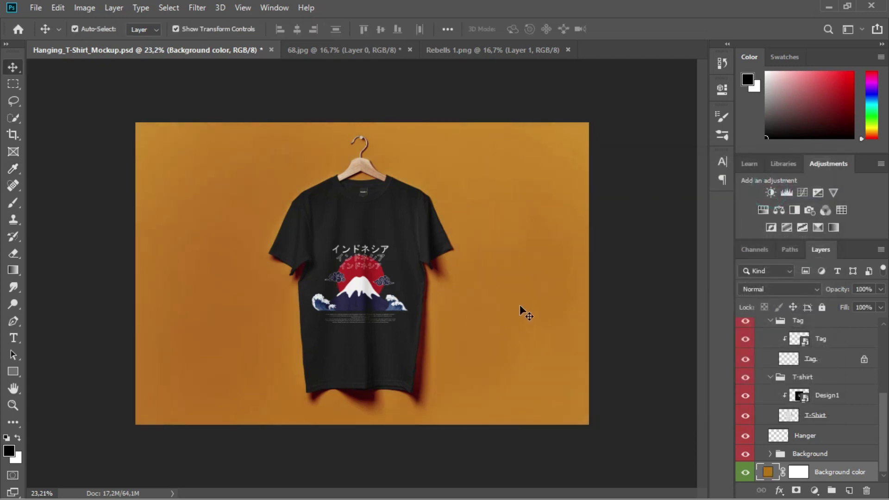
{"action": "key", "text": "ctrl+0"}
{"action": "scroll", "coordinate": [319, 335], "scroll_direction": "down", "scroll_amount": 1}
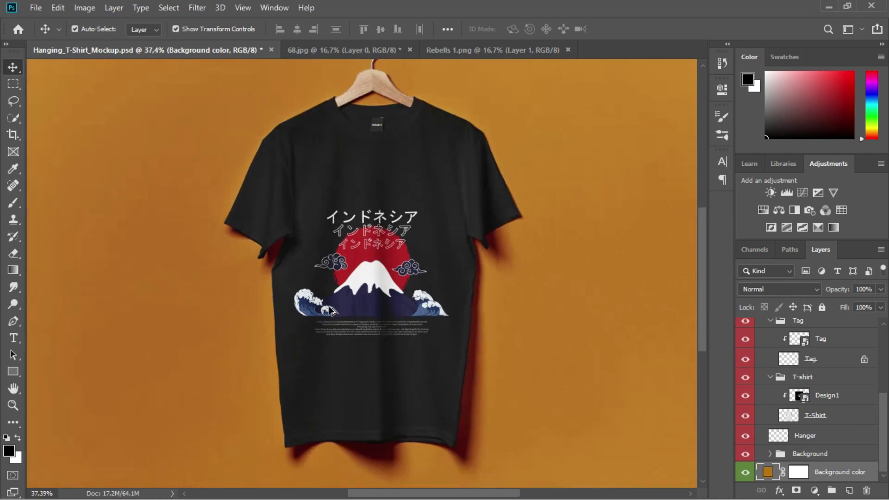
{"action": "scroll", "coordinate": [321, 287], "scroll_direction": "down", "scroll_amount": 1}
{"action": "scroll", "coordinate": [324, 230], "scroll_direction": "down", "scroll_amount": 1}
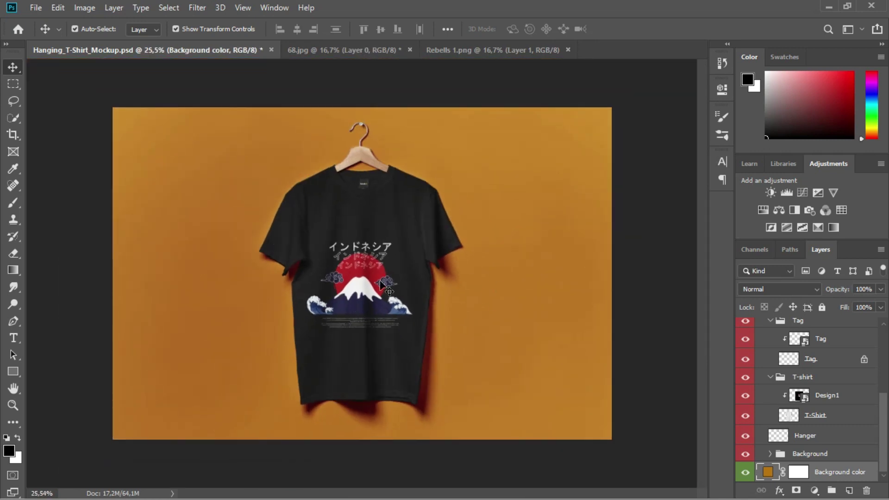